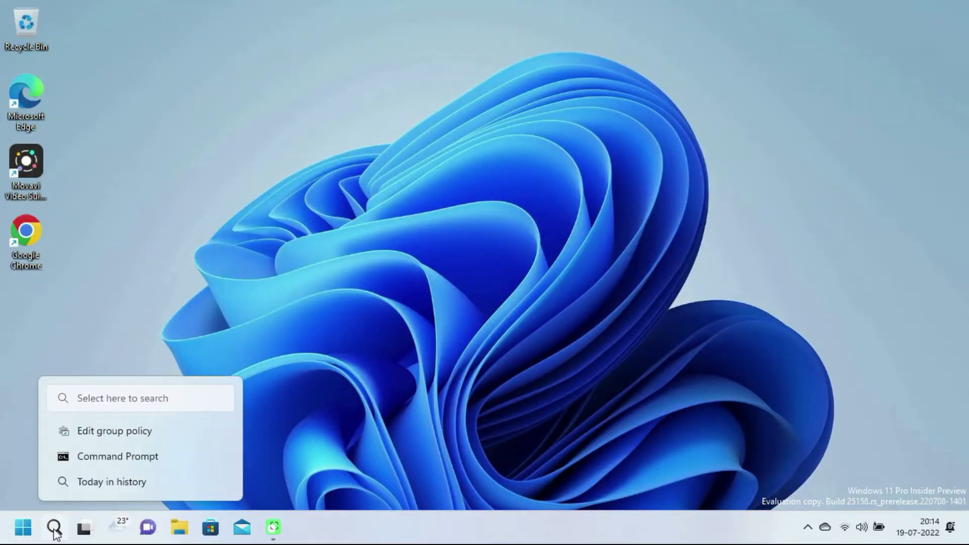
Step: Launch the Local Group Policy Editor from a 'gpedit' search, maximize it, and widen the tree pane
{"action": "left_click", "coordinate": [54, 529]}
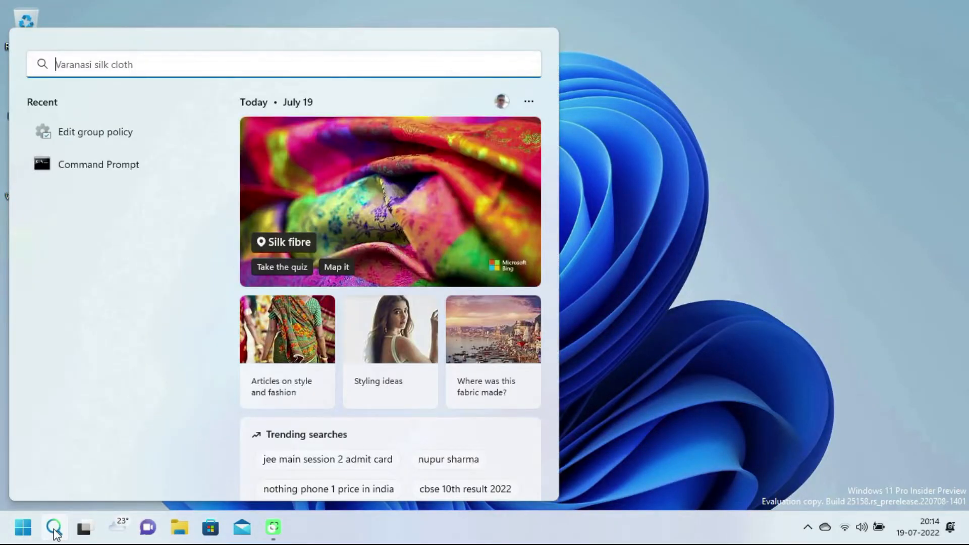
{"action": "type", "text": "gpedit"}
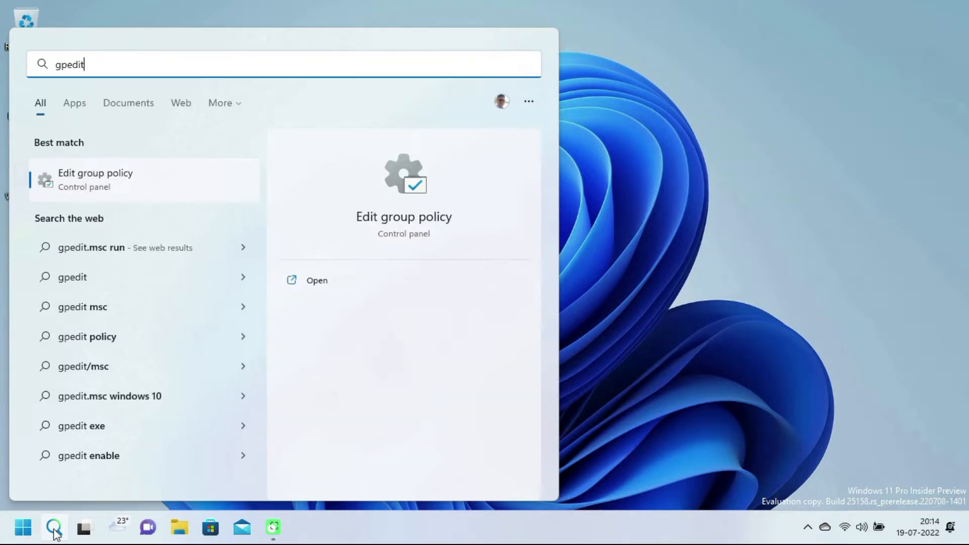
{"action": "left_click", "coordinate": [122, 188]}
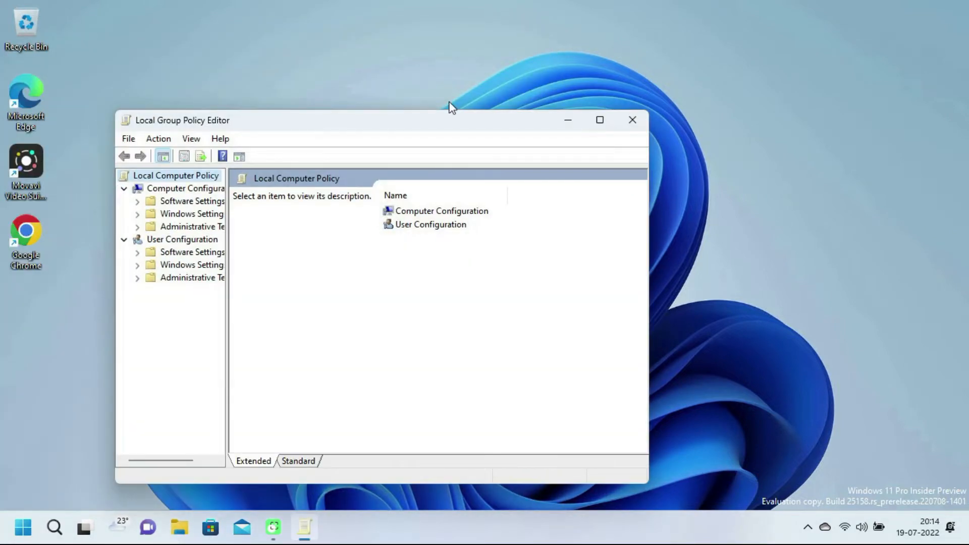
{"action": "double_click", "coordinate": [449, 115]}
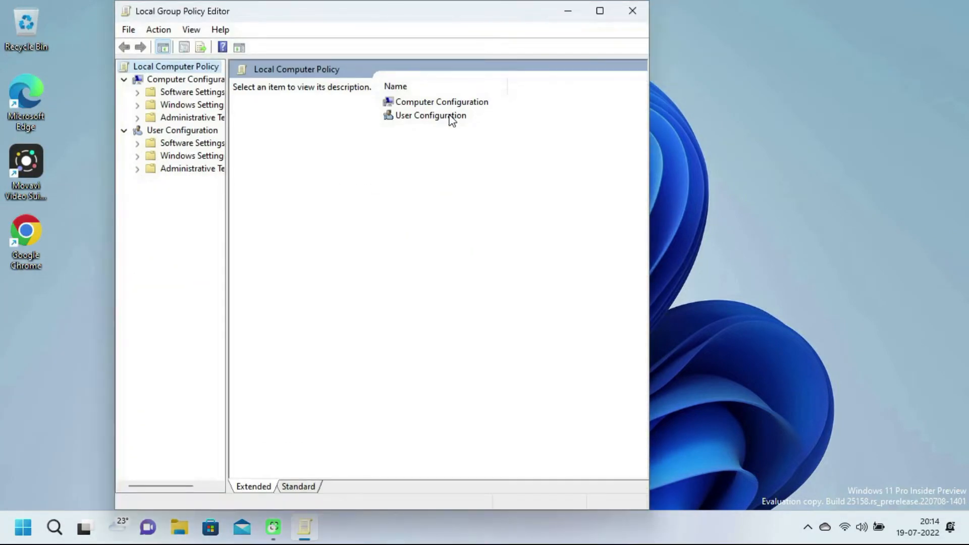
{"action": "left_click", "coordinate": [607, 17]}
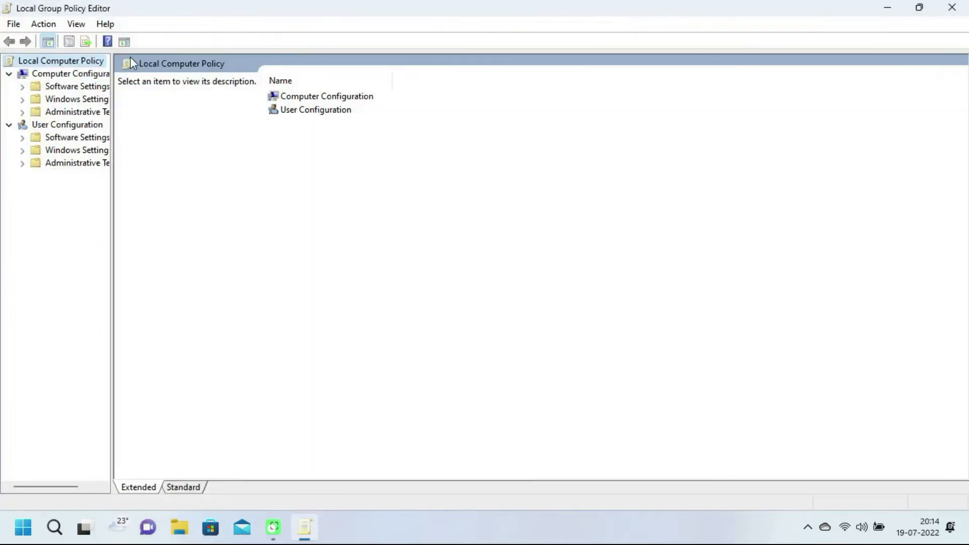
{"action": "left_click_drag", "start_coordinate": [111, 190], "coordinate": [184, 199]}
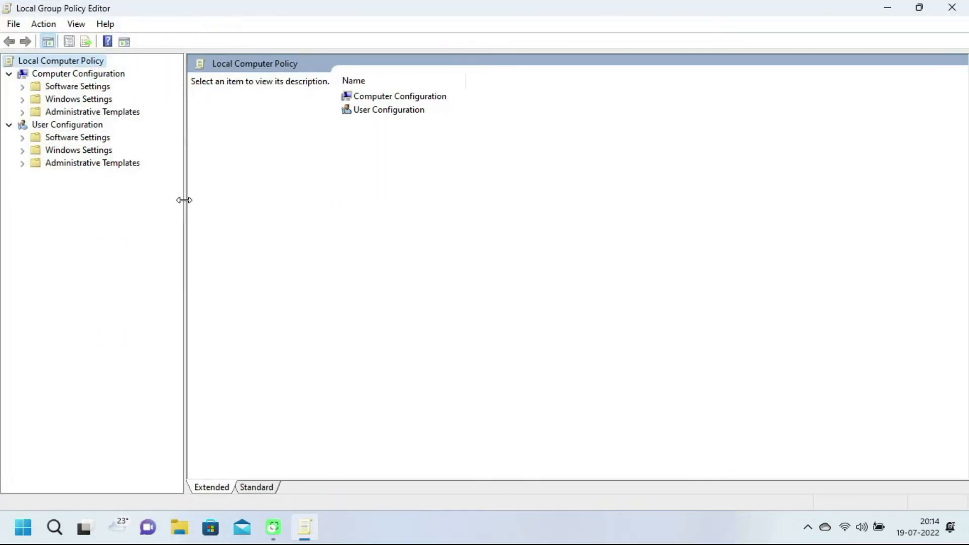
Step: Expand Computer Configuration > Administrative Templates > Windows Components
{"action": "left_click", "coordinate": [96, 75]}
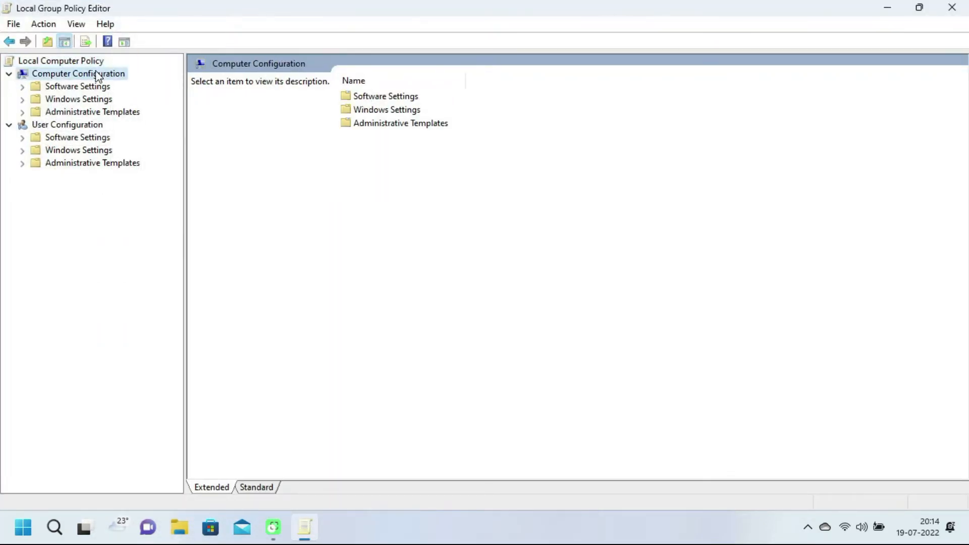
{"action": "double_click", "coordinate": [95, 115]}
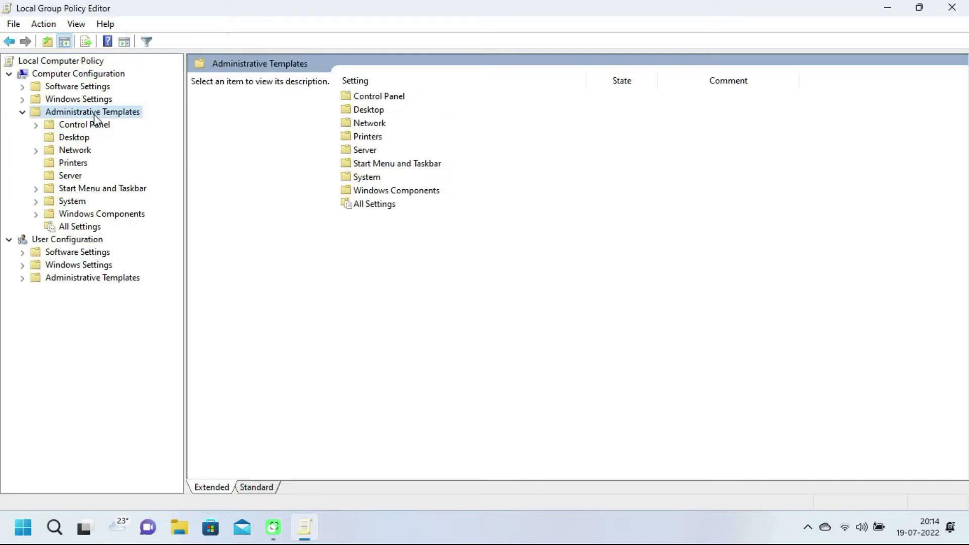
{"action": "left_click", "coordinate": [107, 215]}
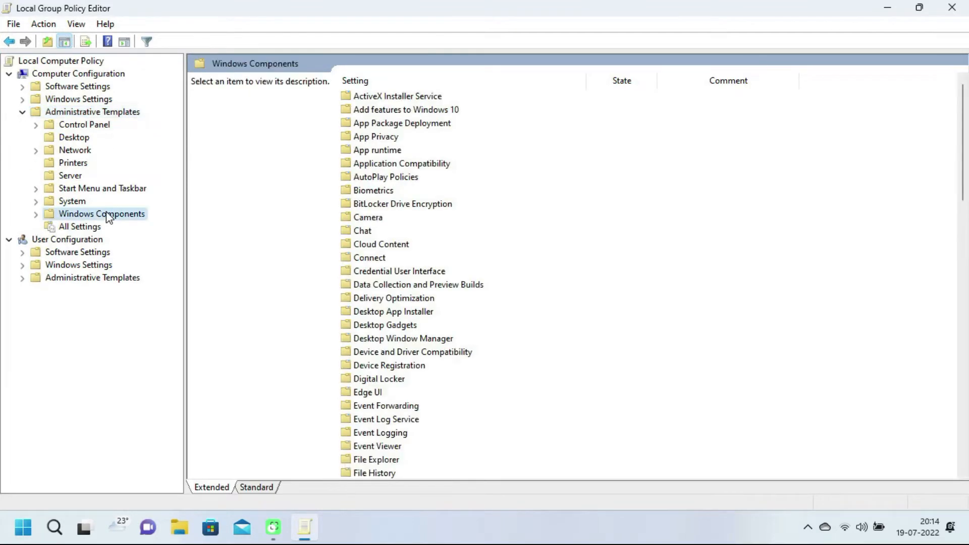
Step: Open BitLocker Drive Encryption > Operating System Drives and widen the Setting column to show full names
{"action": "double_click", "coordinate": [414, 205]}
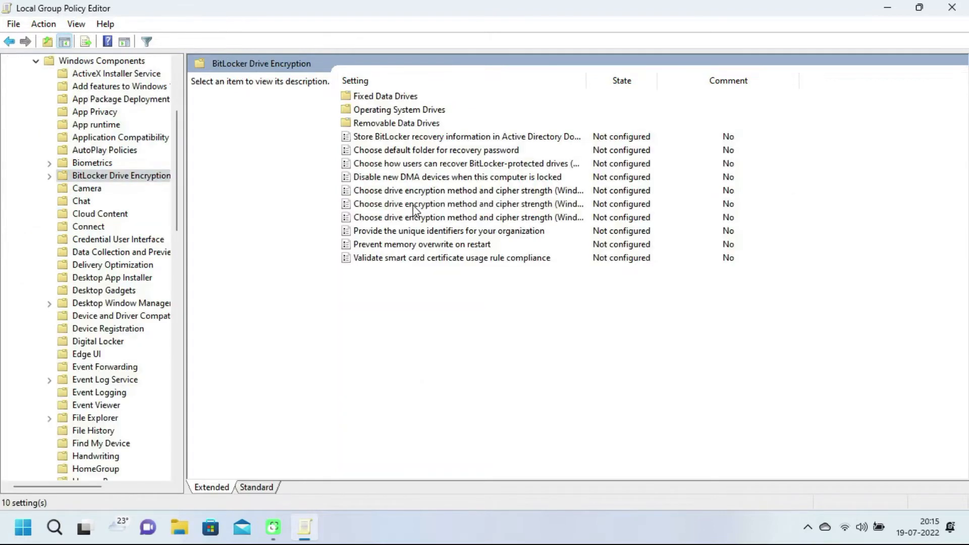
{"action": "double_click", "coordinate": [379, 111]}
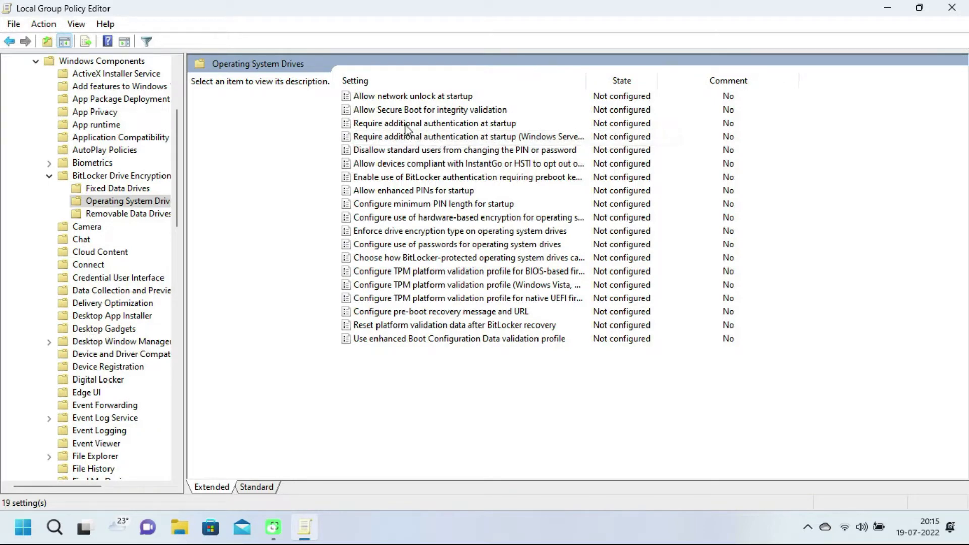
{"action": "left_click_drag", "start_coordinate": [582, 79], "coordinate": [695, 94]}
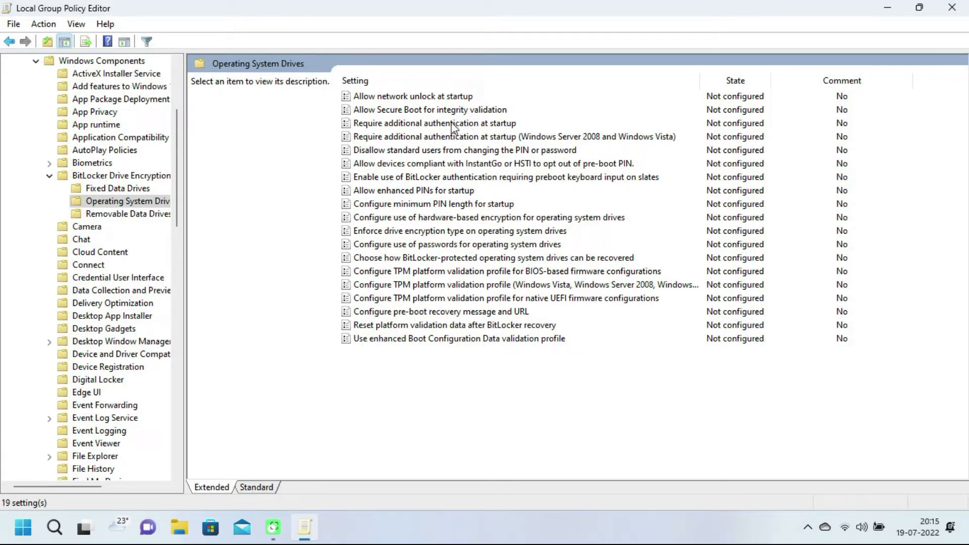
Step: Set the 'Require additional authentication at startup' policy to Enabled and apply it
{"action": "double_click", "coordinate": [452, 125]}
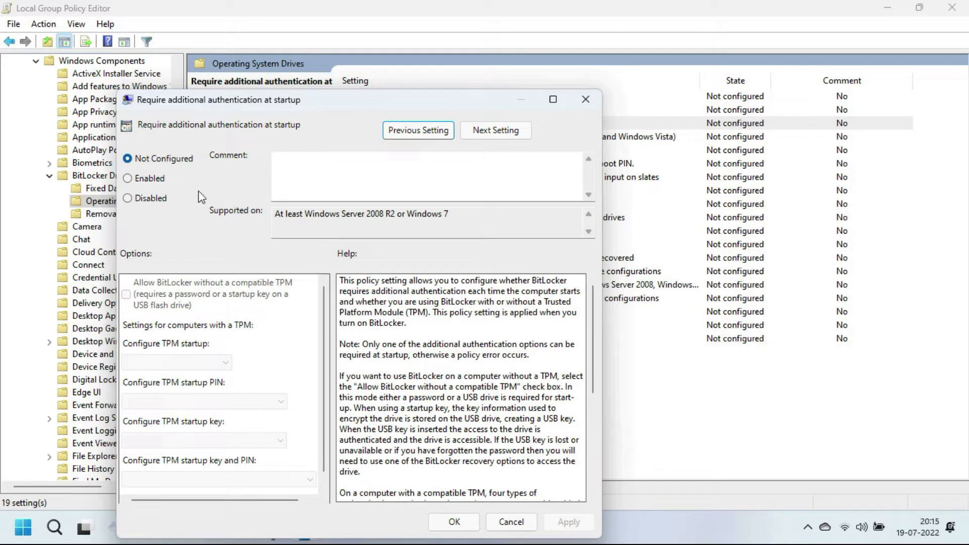
{"action": "left_click", "coordinate": [141, 180]}
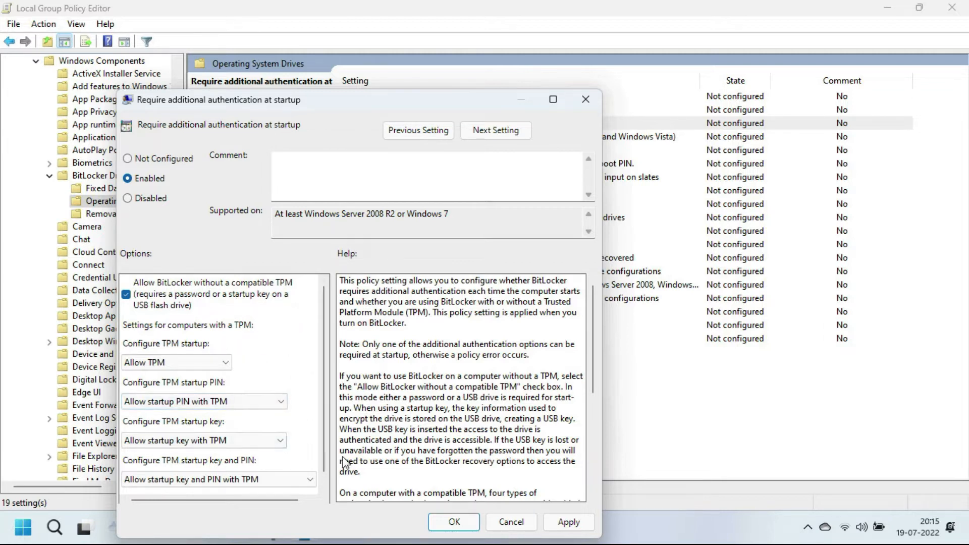
{"action": "left_click", "coordinate": [574, 522]}
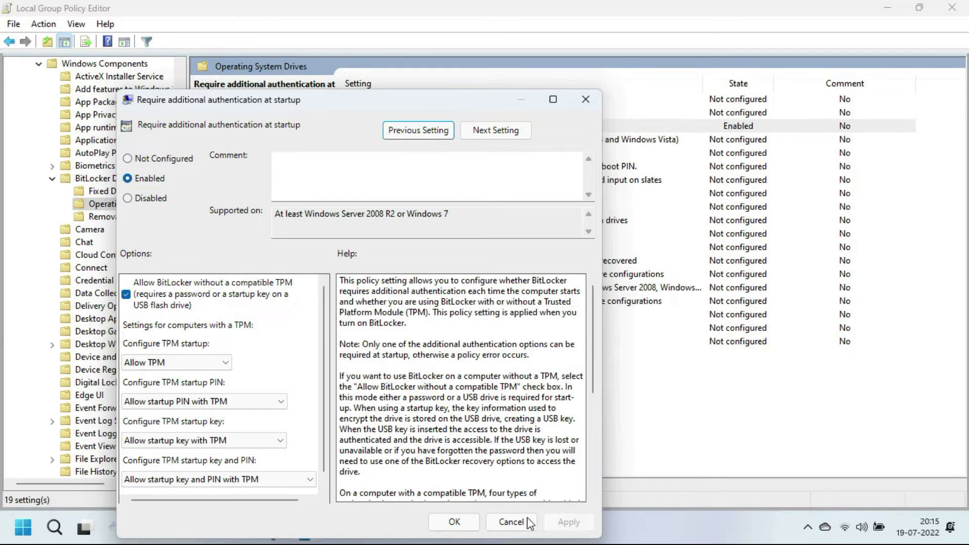
{"action": "left_click", "coordinate": [455, 523]}
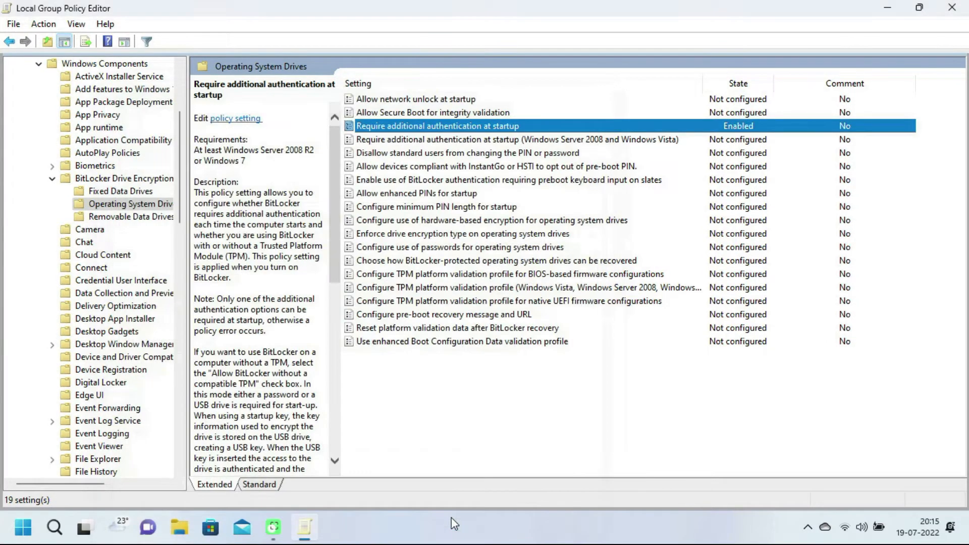
Step: Enable the Windows Server 2008 and Vista startup authentication policy, then close the editor
{"action": "double_click", "coordinate": [452, 141]}
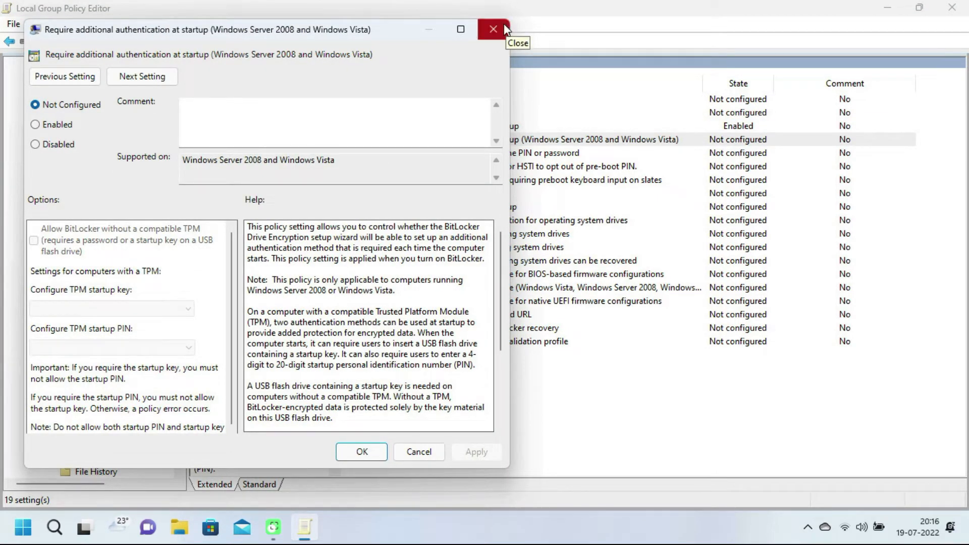
{"action": "left_click", "coordinate": [64, 125]}
{"action": "left_click", "coordinate": [473, 451]}
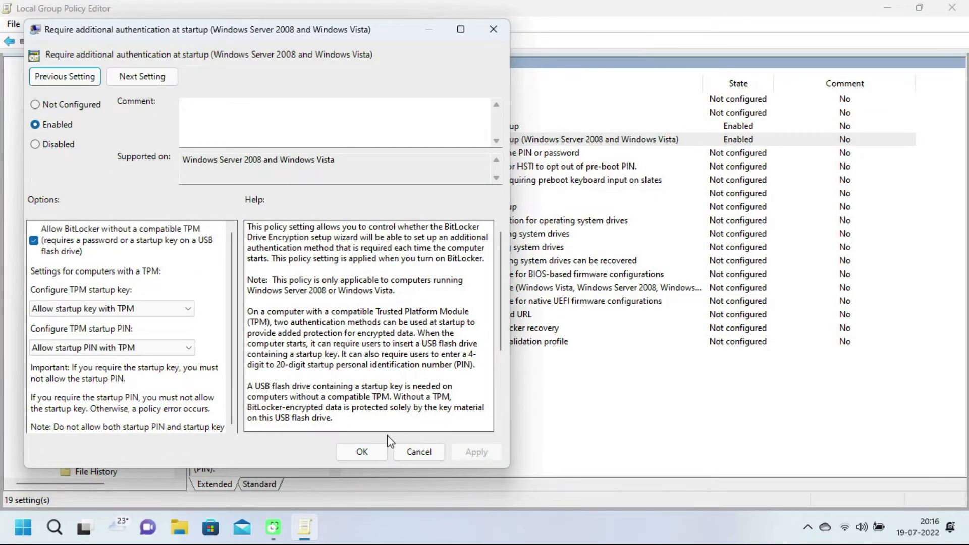
{"action": "left_click", "coordinate": [367, 450]}
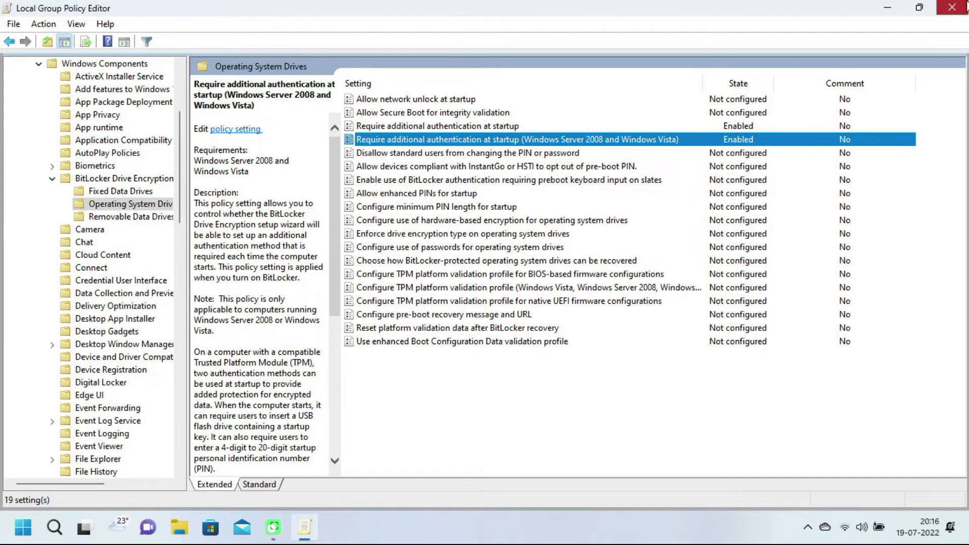
{"action": "left_click", "coordinate": [961, 6]}
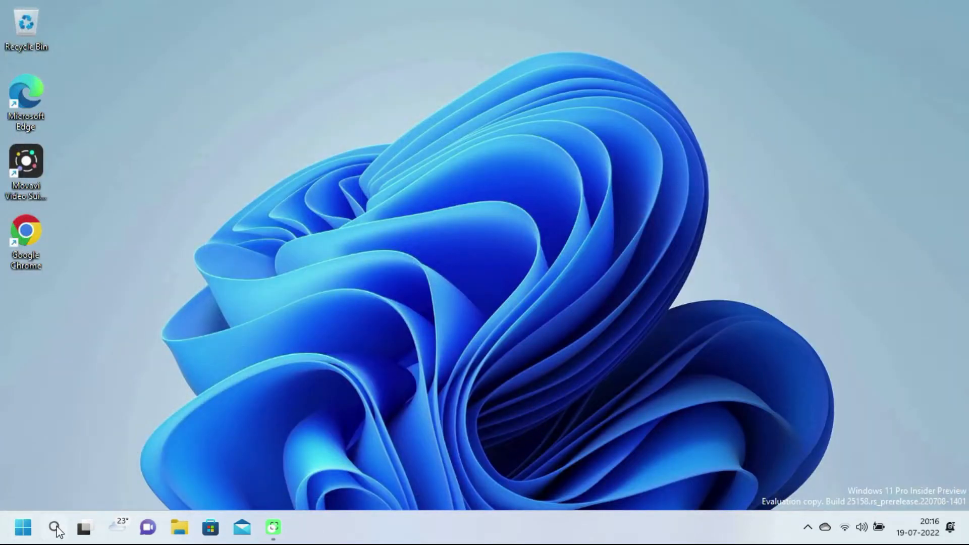
Step: Open Control Panel from a 'control' search, view by Small icons, and go to BitLocker Drive Encryption
{"action": "left_click", "coordinate": [55, 527]}
{"action": "type", "text": "control"}
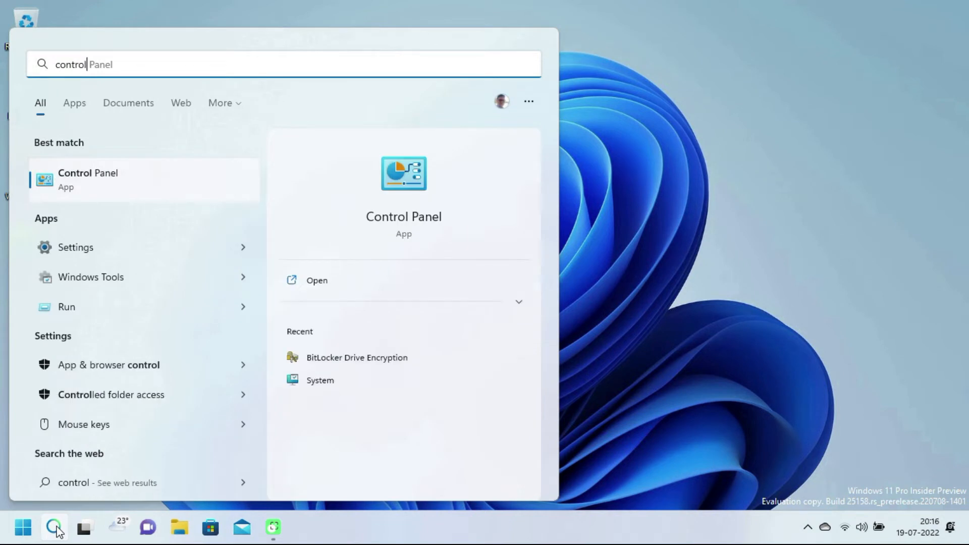
{"action": "key", "text": "Return"}
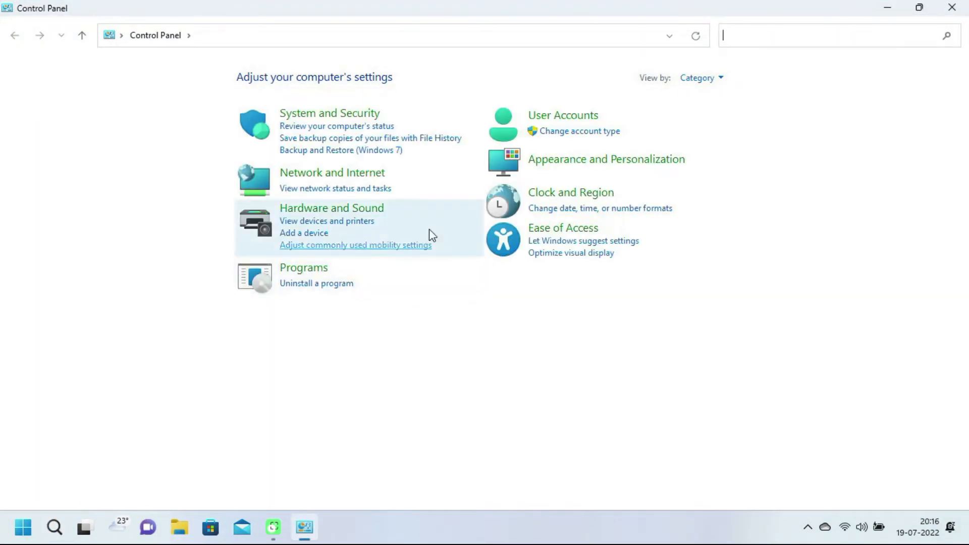
{"action": "left_click", "coordinate": [714, 80]}
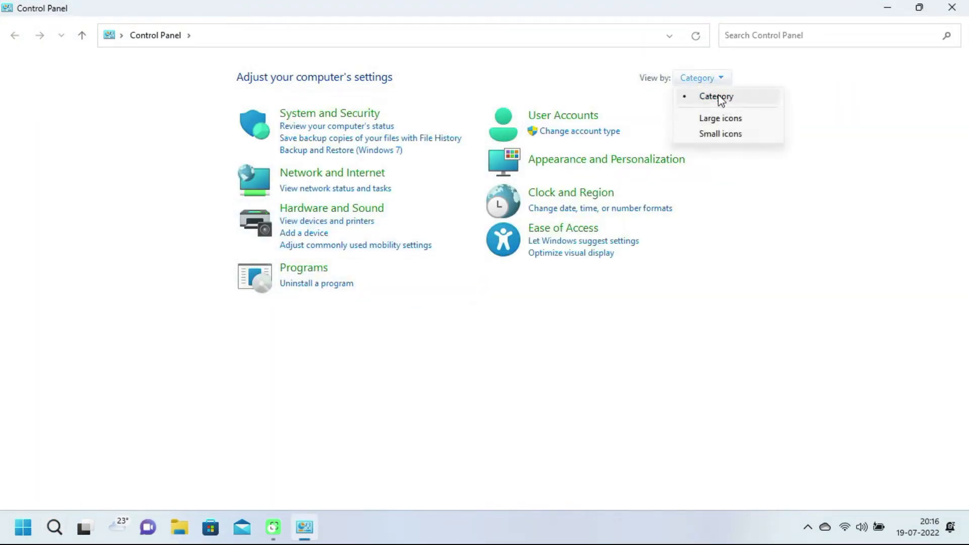
{"action": "left_click", "coordinate": [727, 134]}
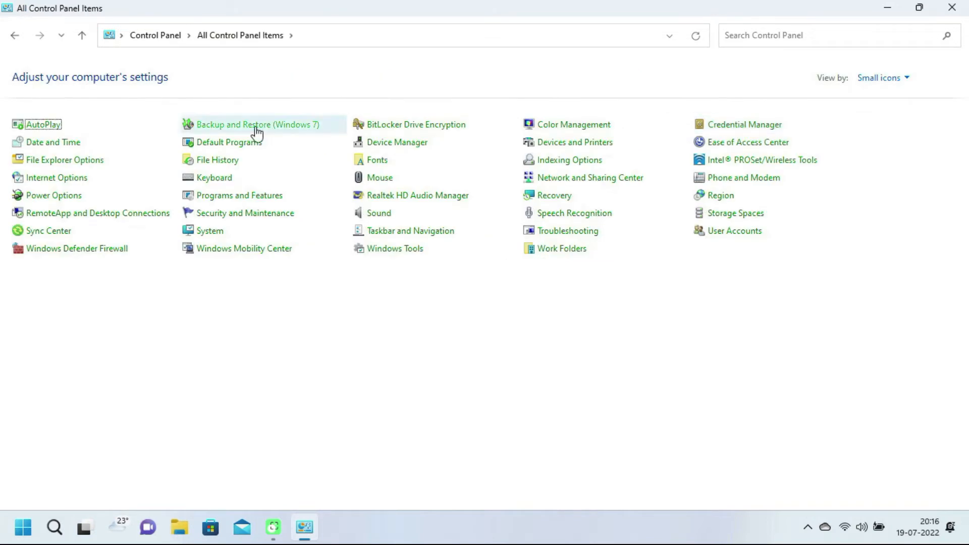
{"action": "left_click", "coordinate": [410, 129]}
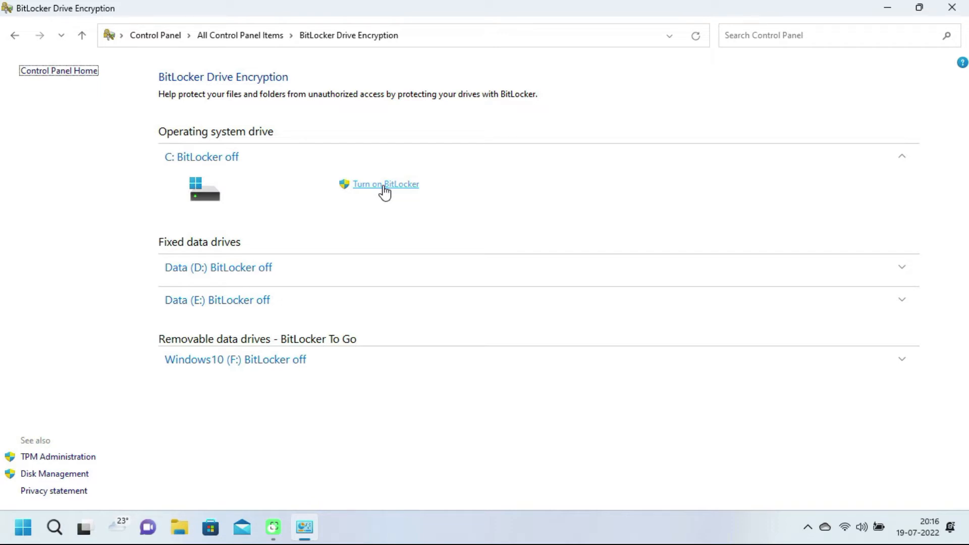
Step: Start turning on BitLocker for C:, choose to unlock with a PIN, and enter the startup PIN twice
{"action": "left_click", "coordinate": [383, 187]}
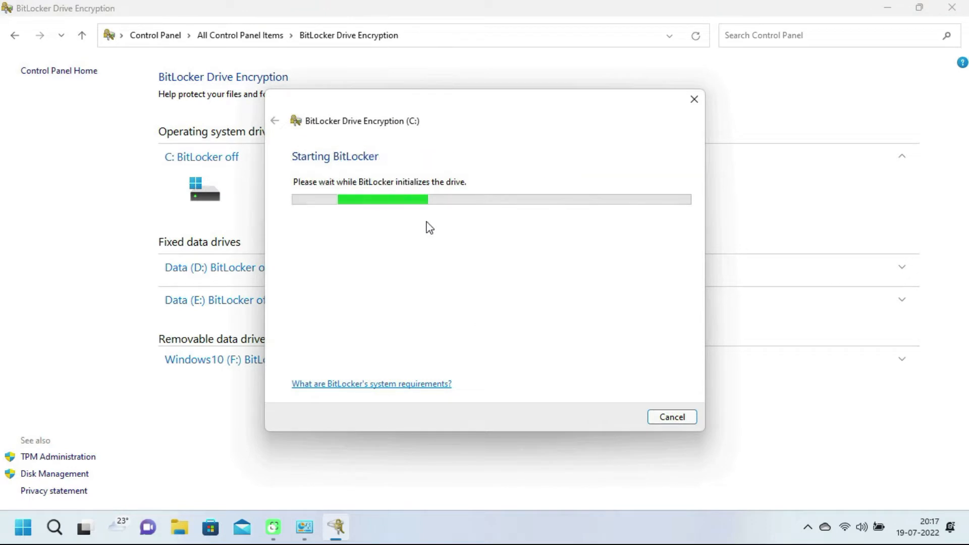
{"action": "left_click", "coordinate": [401, 225]}
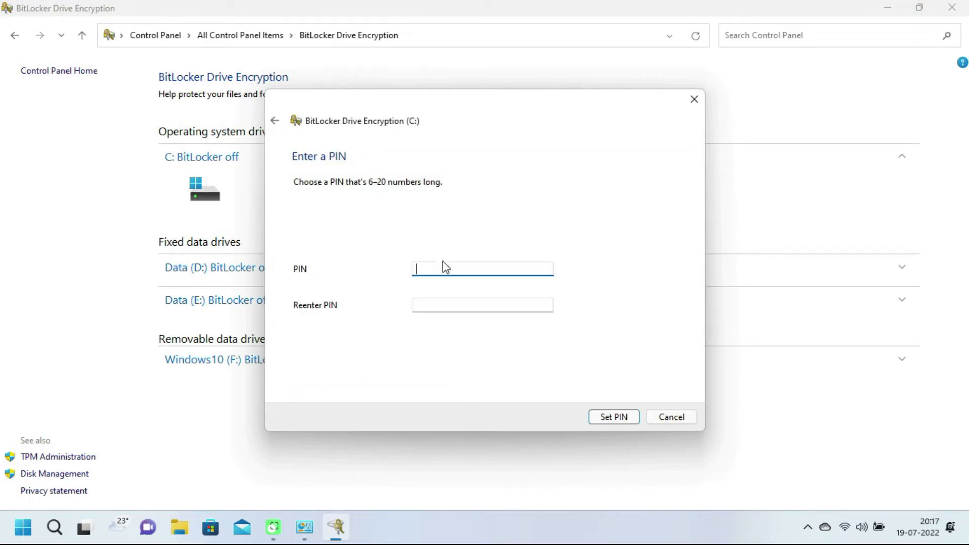
{"action": "type", "text": "12"}
{"action": "key", "text": "BackSpace"}
{"action": "key", "text": "BackSpace"}
{"action": "key", "text": "BackSpace"}
{"action": "key", "text": "BackSpace"}
{"action": "key", "text": "Tab"}
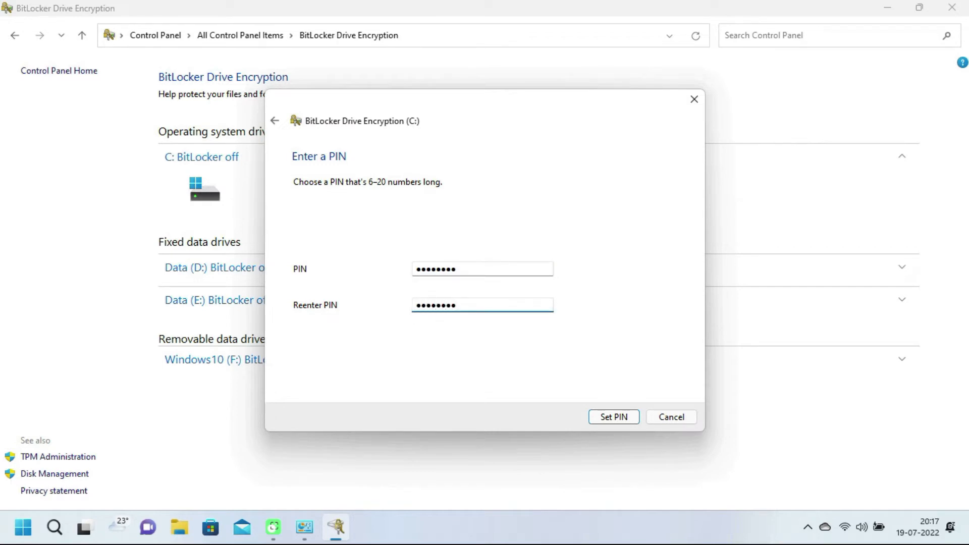
Step: Set the PIN and back up the recovery key to the Microsoft account and new folder 'Bit_Bitlocker' on F:
{"action": "left_click", "coordinate": [616, 416]}
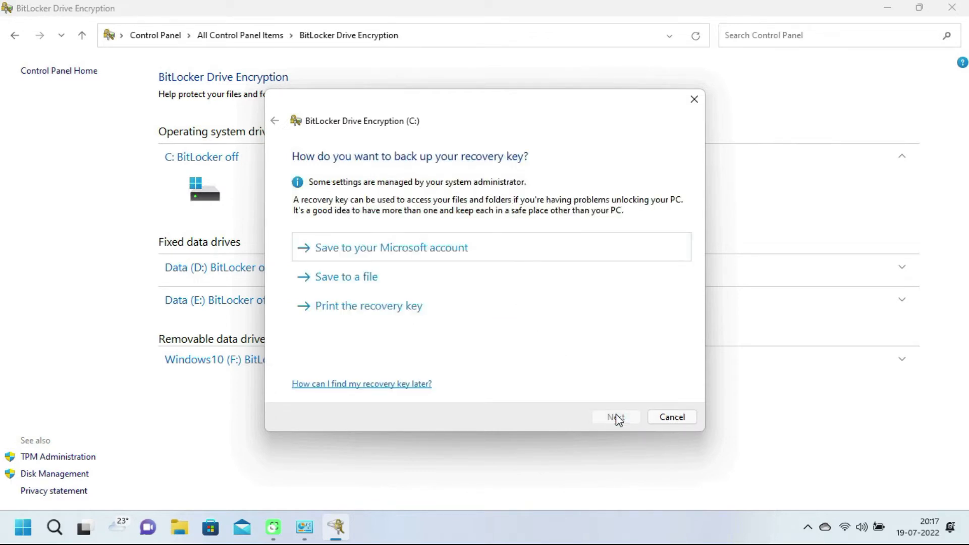
{"action": "left_click", "coordinate": [411, 257]}
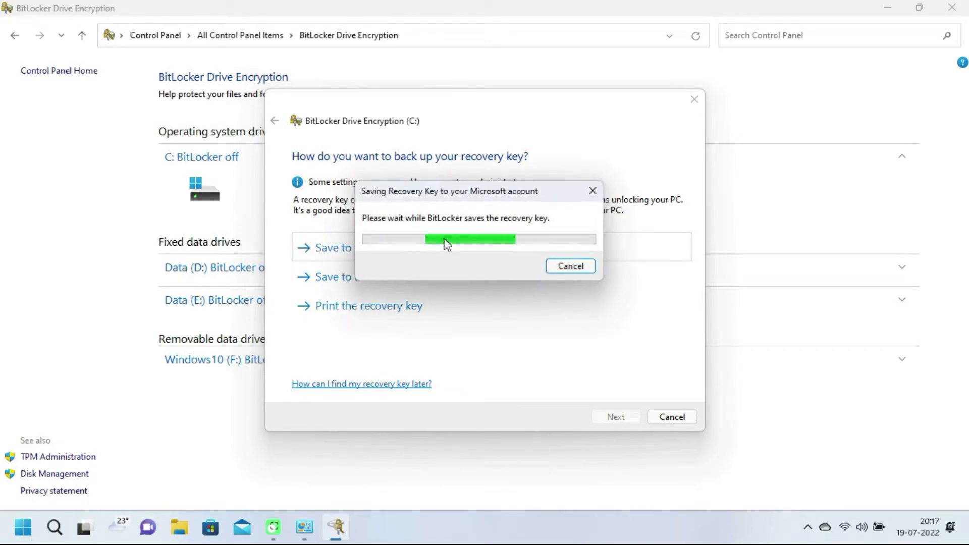
{"action": "left_click", "coordinate": [386, 271]}
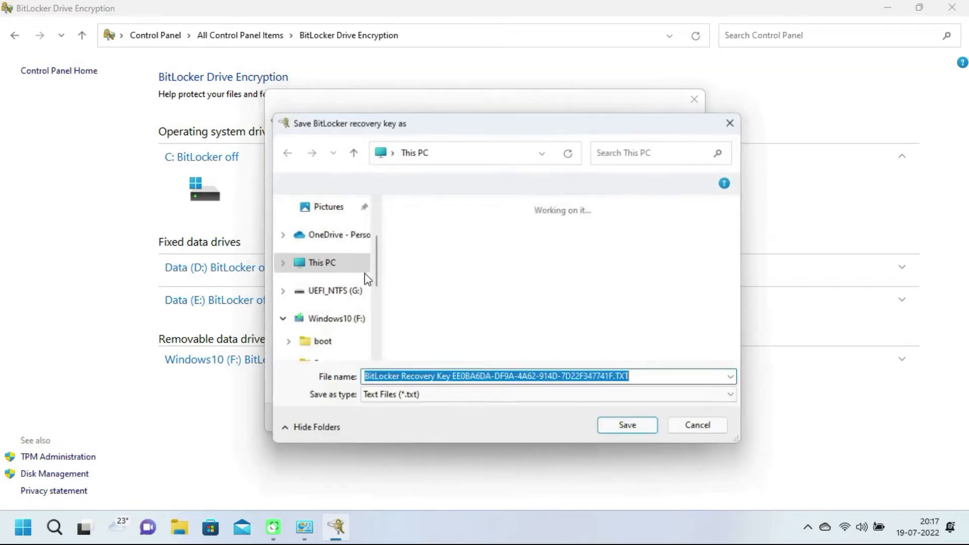
{"action": "left_click", "coordinate": [328, 319]}
{"action": "left_click", "coordinate": [359, 183]}
{"action": "type", "text": "Bit_Bitlocker"}
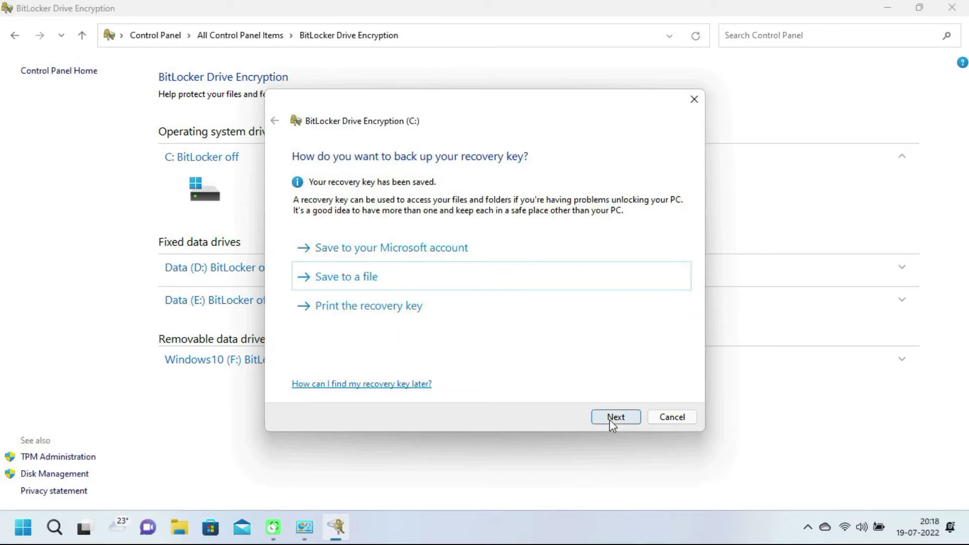
{"action": "left_click", "coordinate": [609, 419]}
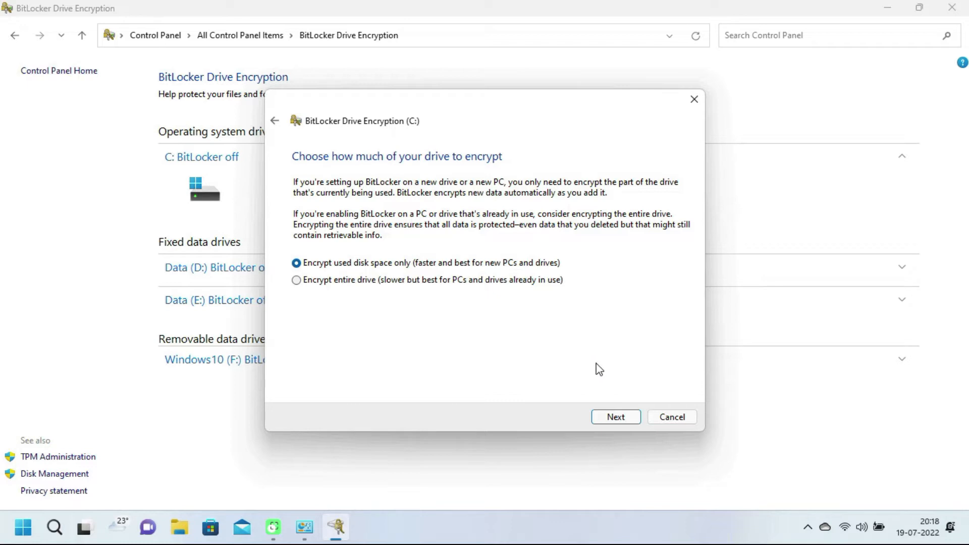
Step: Encrypt used disk space only with New encryption mode, keeping the BitLocker system check enabled
{"action": "left_click", "coordinate": [619, 417]}
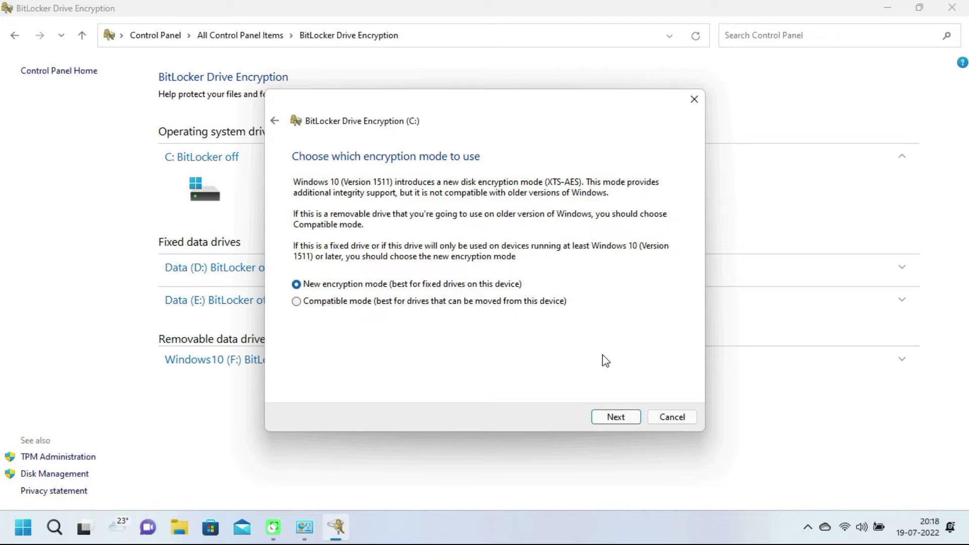
{"action": "left_click", "coordinate": [614, 418]}
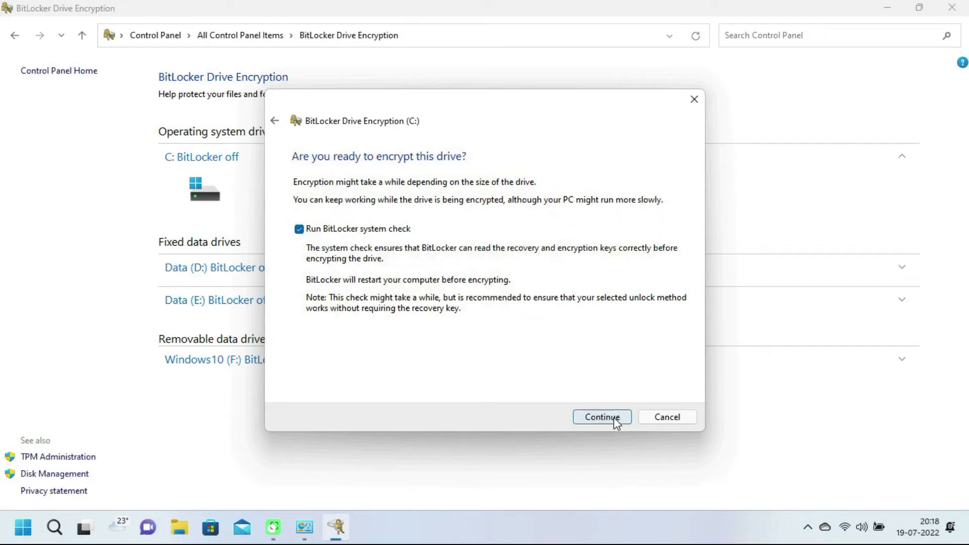
{"action": "left_click", "coordinate": [615, 421]}
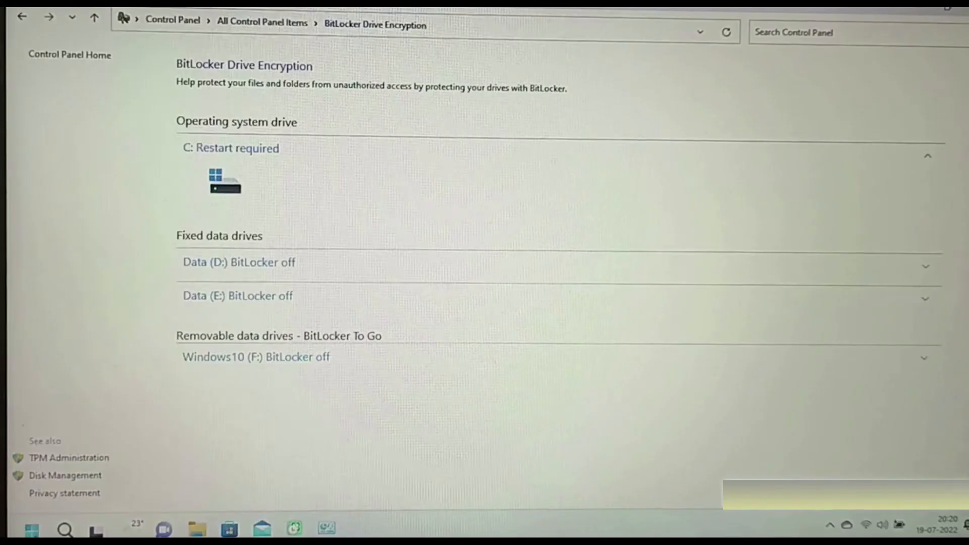
Step: Restart the PC from the Start menu's power options
{"action": "key", "text": "super"}
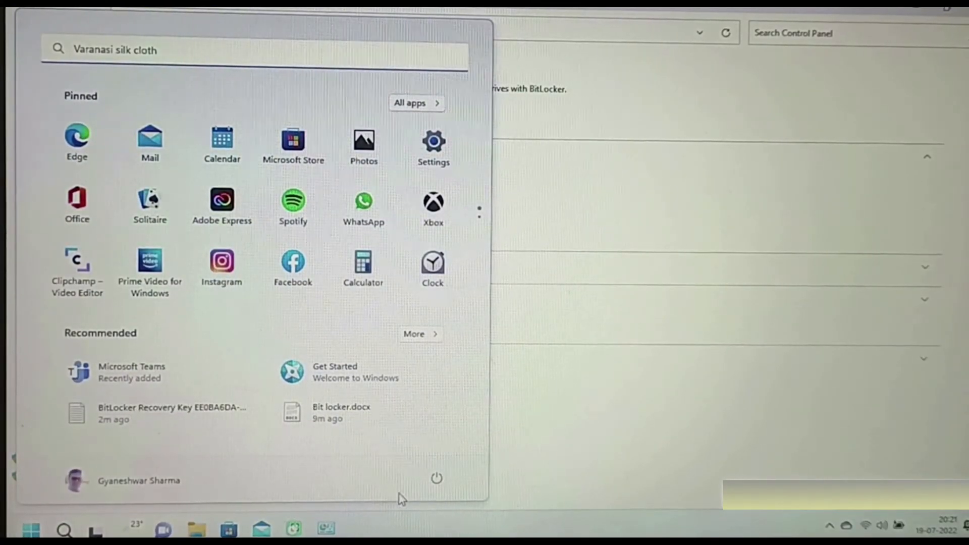
{"action": "left_click", "coordinate": [435, 478]}
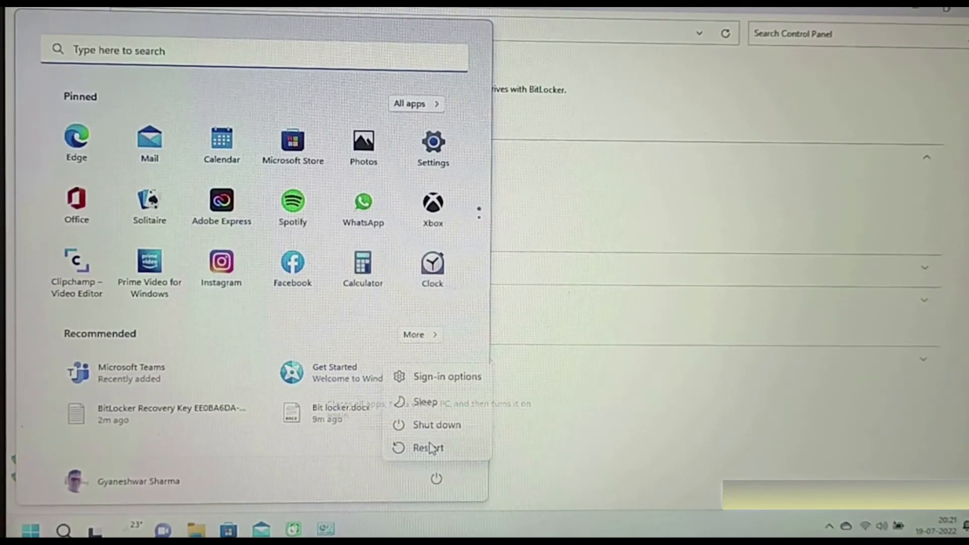
{"action": "left_click", "coordinate": [428, 447]}
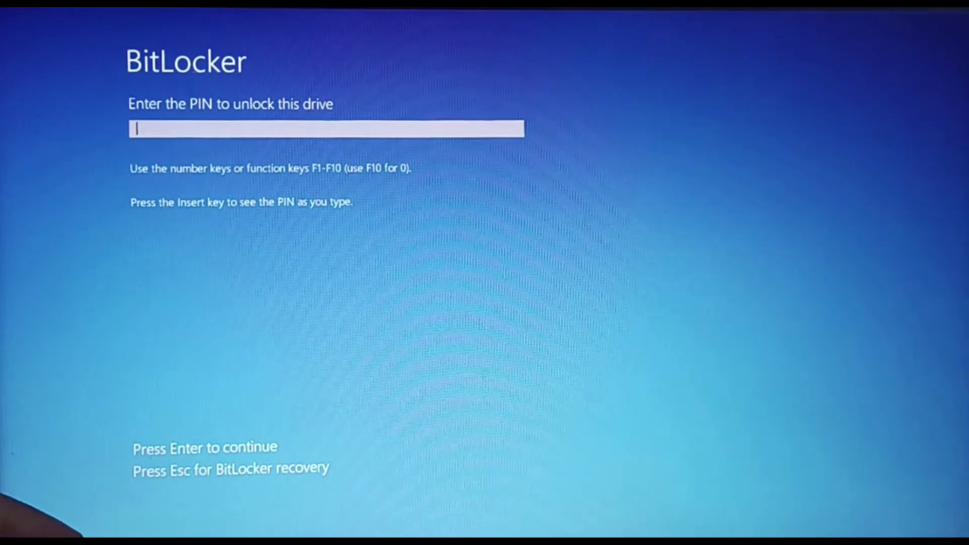
Step: Unlock C: with the BitLocker PIN at boot, sign in with the Windows PIN, and show hidden tray icons
{"action": "type", "text": "123"}
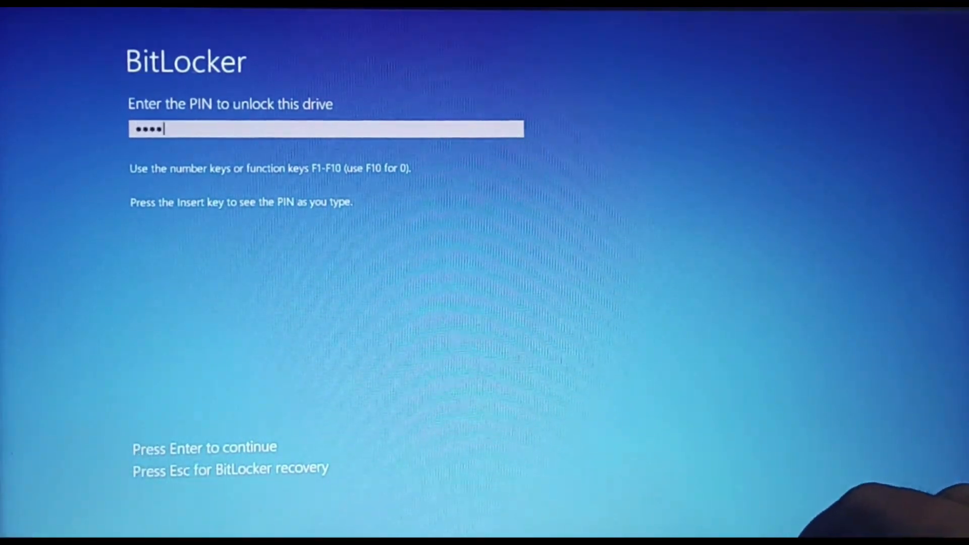
{"action": "type", "text": "456789"}
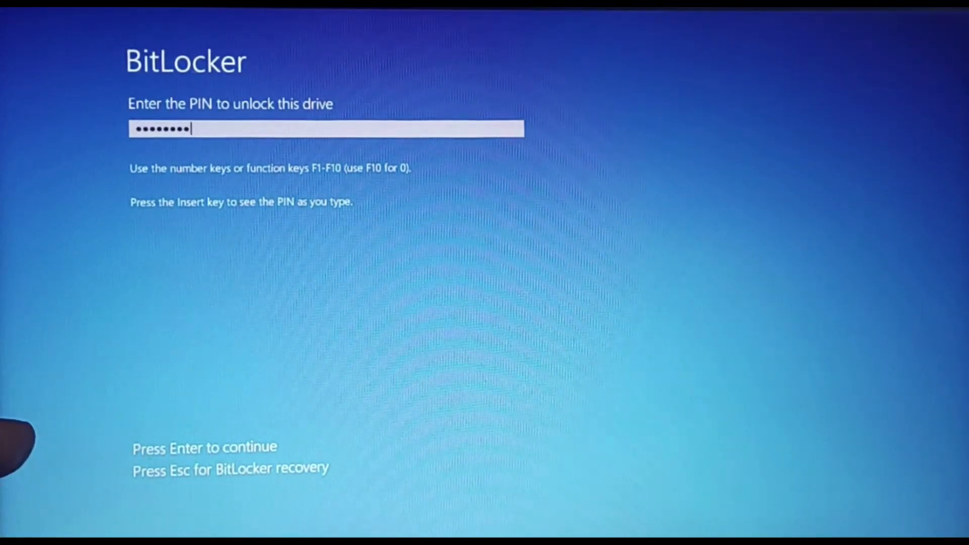
{"action": "key", "text": "Return"}
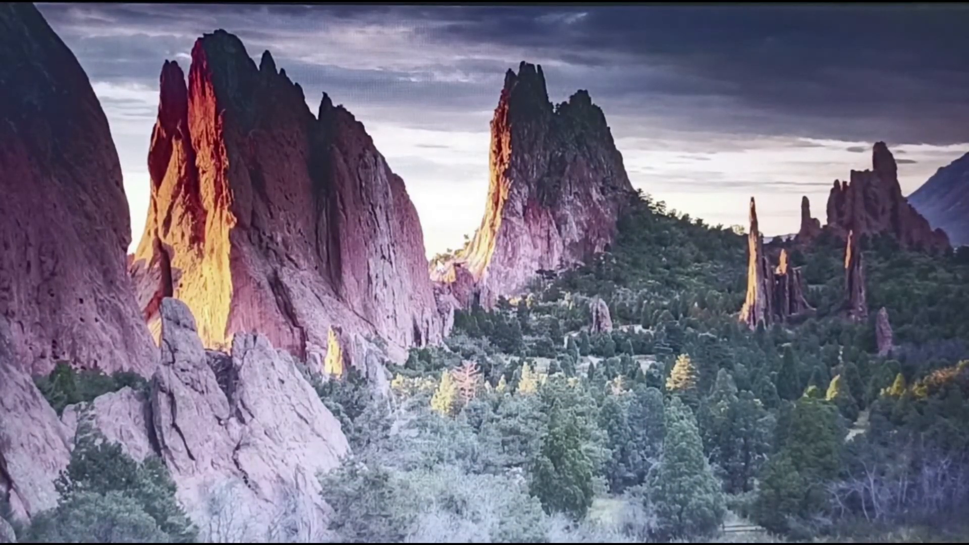
{"action": "left_click", "coordinate": [558, 298]}
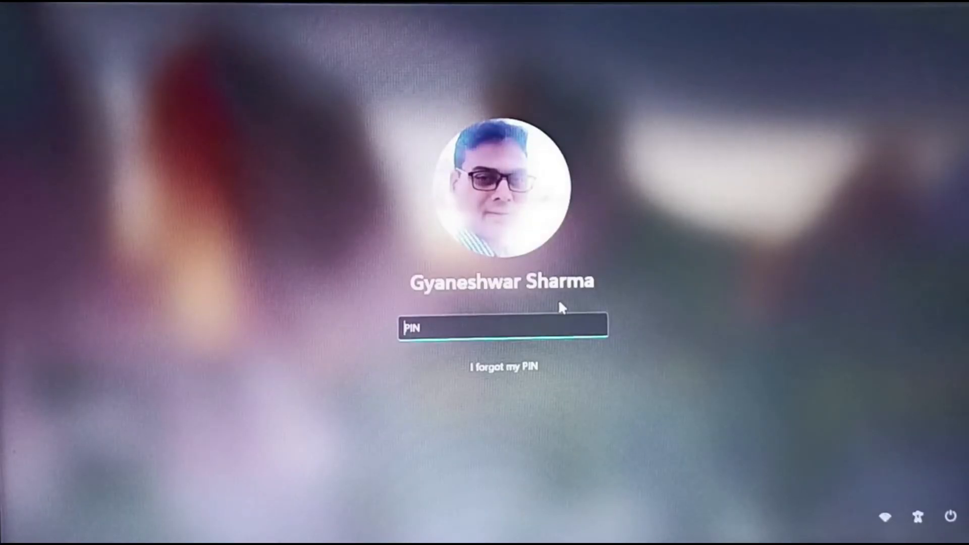
{"action": "type", "text": "••••"}
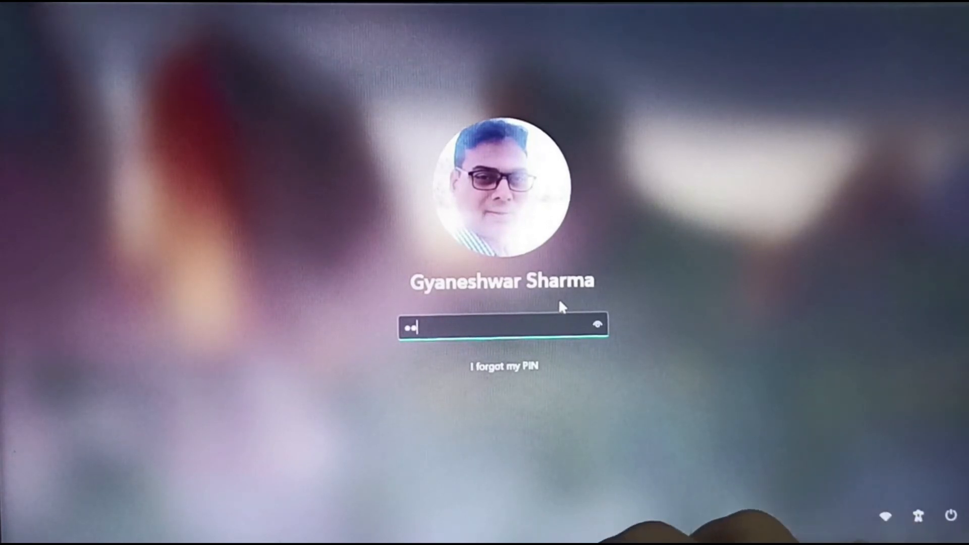
{"action": "type", "text": "••"}
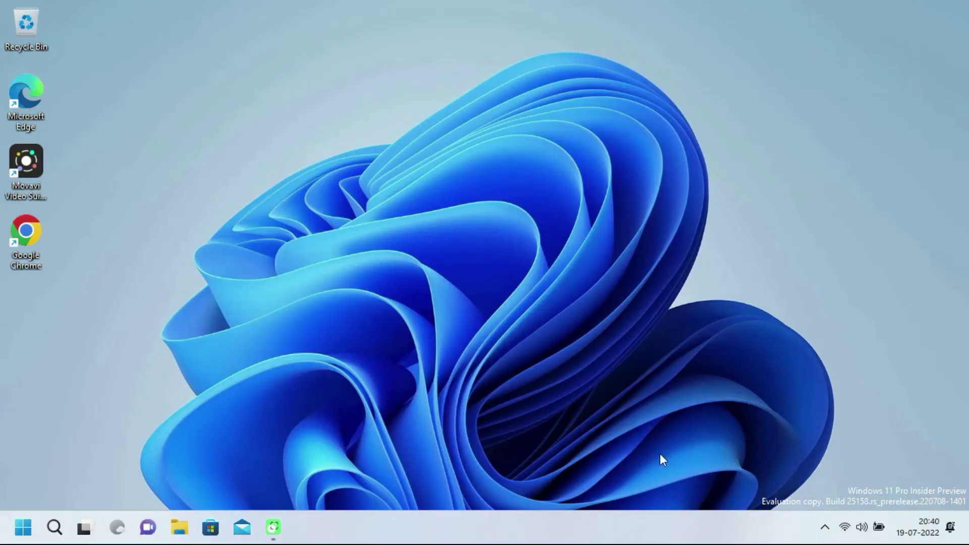
{"action": "left_click", "coordinate": [826, 530]}
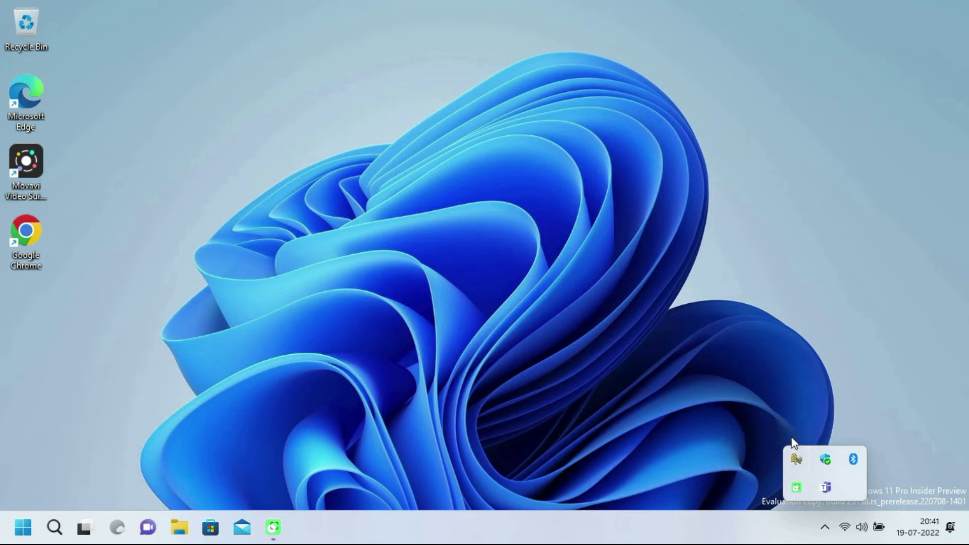
Step: Check C:'s padlock under This PC in File Explorer, then open Control Panel's BitLocker Drive Encryption page
{"action": "left_click", "coordinate": [180, 528]}
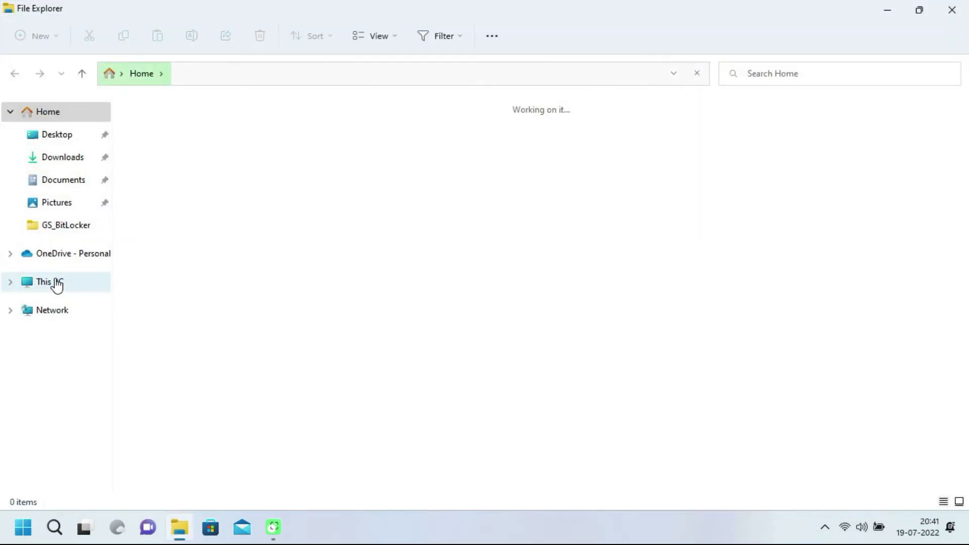
{"action": "left_click", "coordinate": [57, 285]}
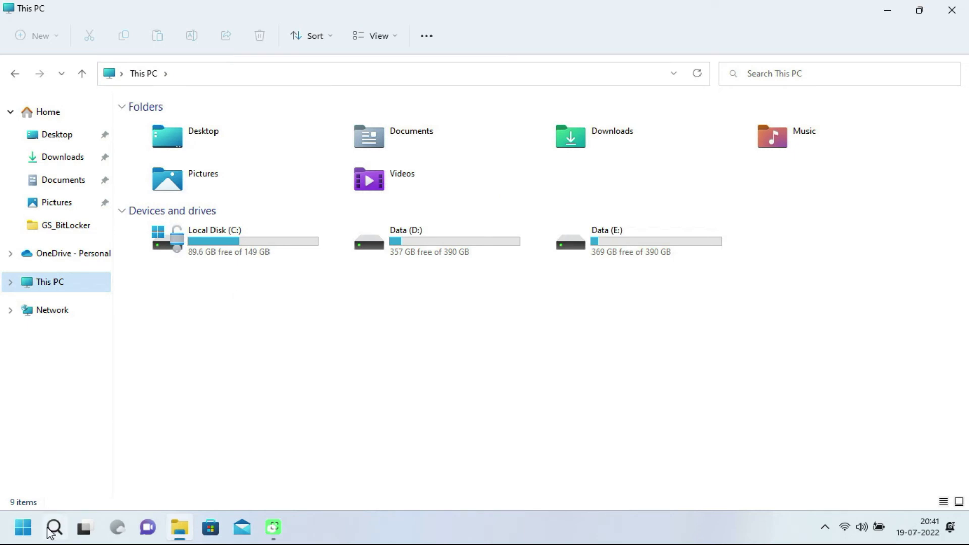
{"action": "mouse_move", "coordinate": [46, 529]}
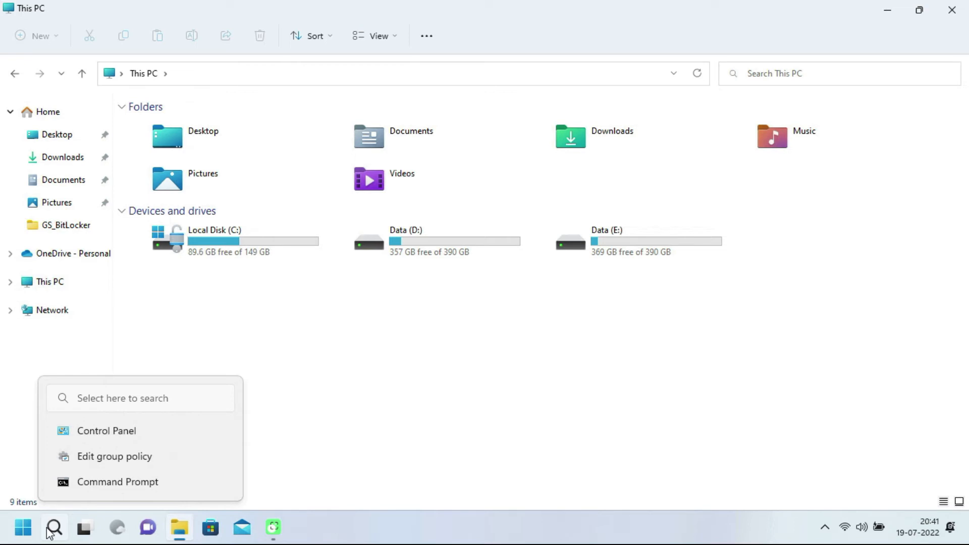
{"action": "left_click", "coordinate": [124, 437]}
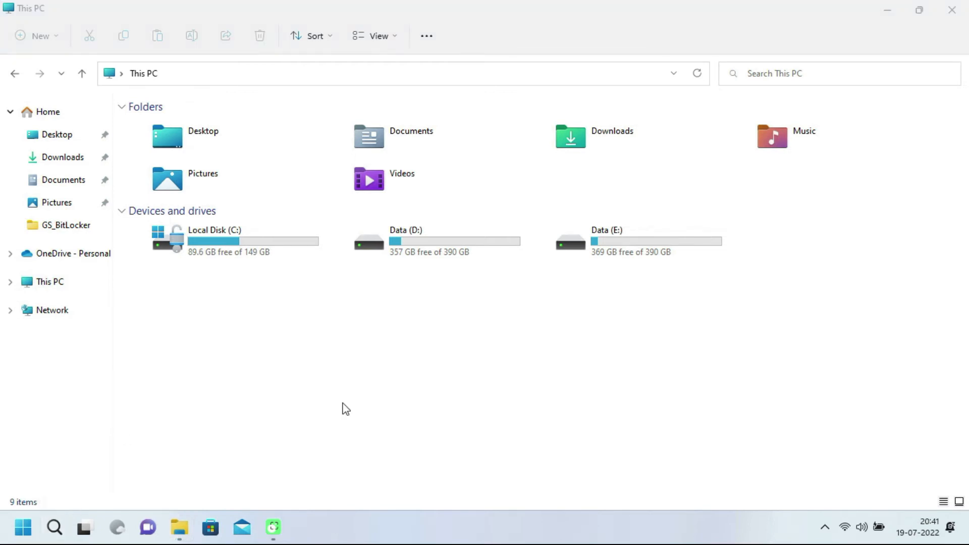
{"action": "left_click", "coordinate": [396, 126]}
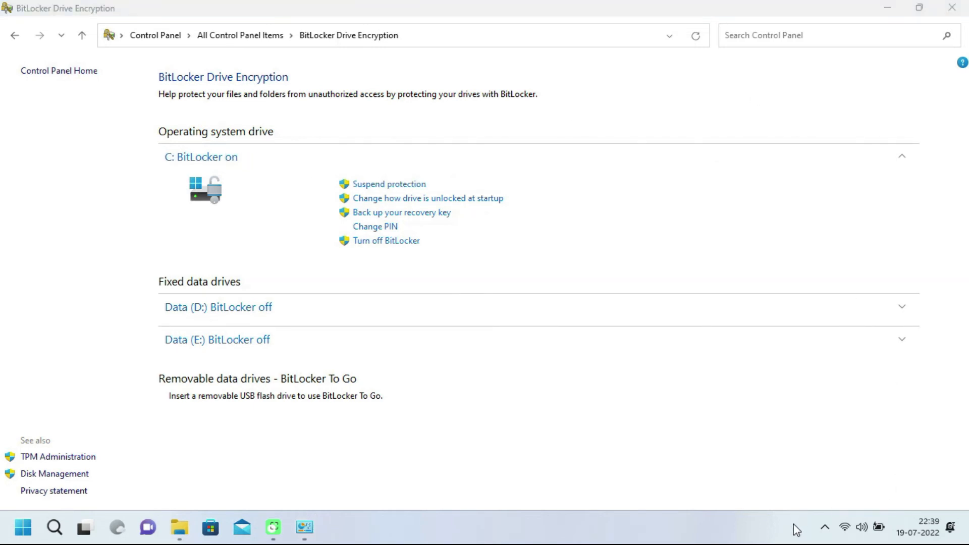
Step: Open Disk Management from the BitLocker page's See also list
{"action": "left_click", "coordinate": [824, 527]}
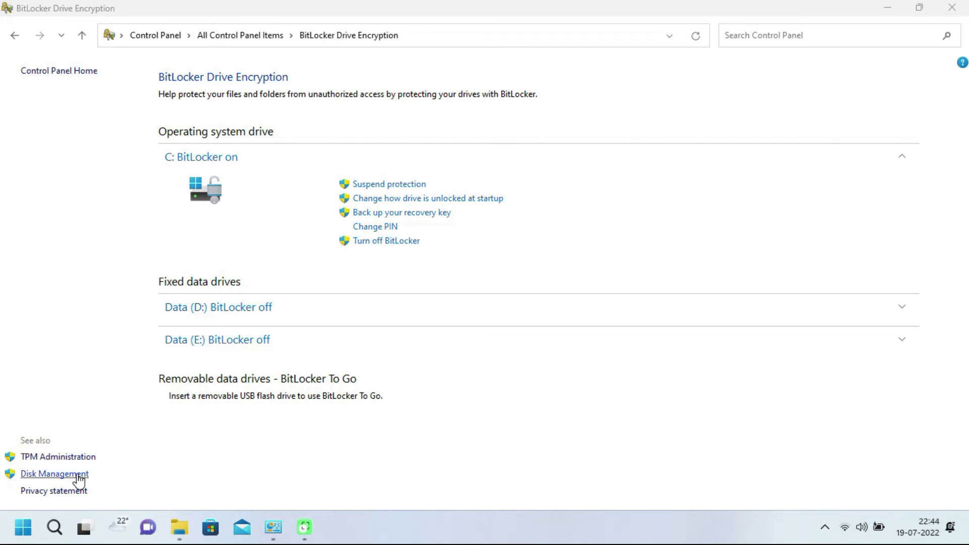
{"action": "left_click", "coordinate": [77, 475]}
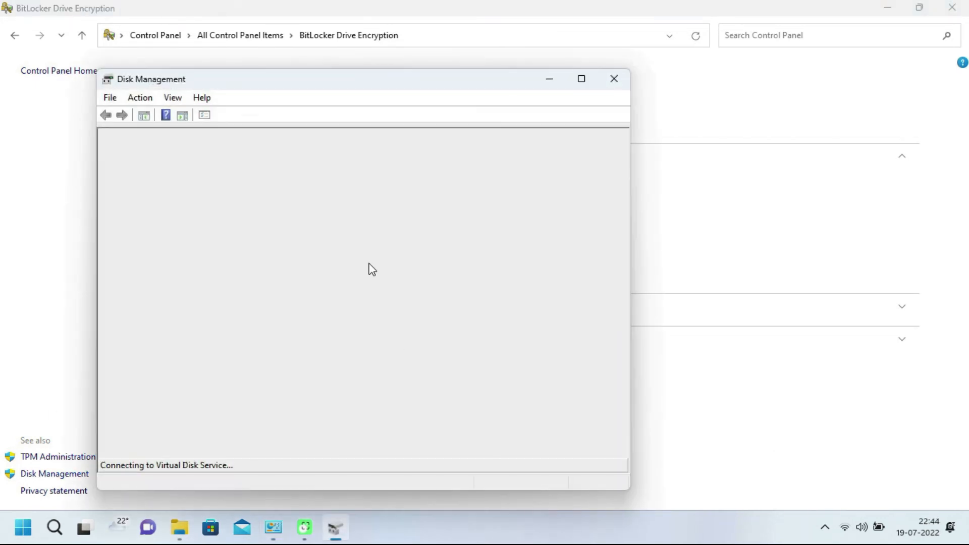
Step: Maximize Disk Management, select the (C:) volume, and autofit the File System column to show 'NTFS (BitLocker Encrypted)'
{"action": "left_click", "coordinate": [581, 83]}
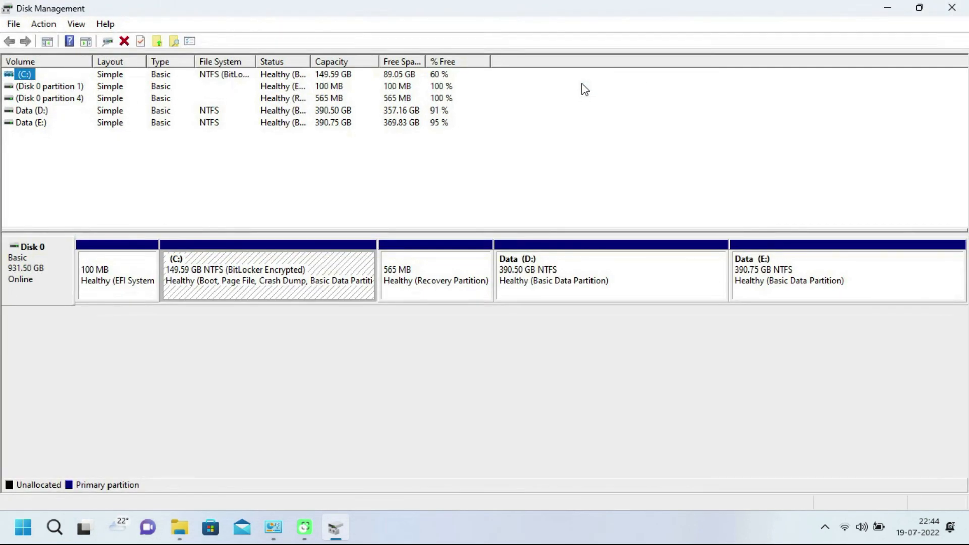
{"action": "left_click", "coordinate": [304, 274]}
{"action": "left_click", "coordinate": [37, 79]}
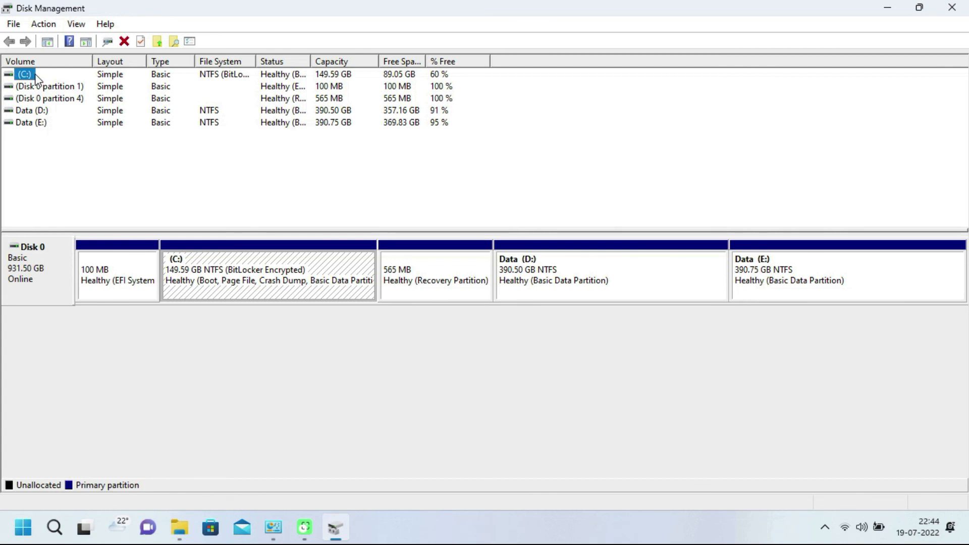
{"action": "double_click", "coordinate": [256, 65]}
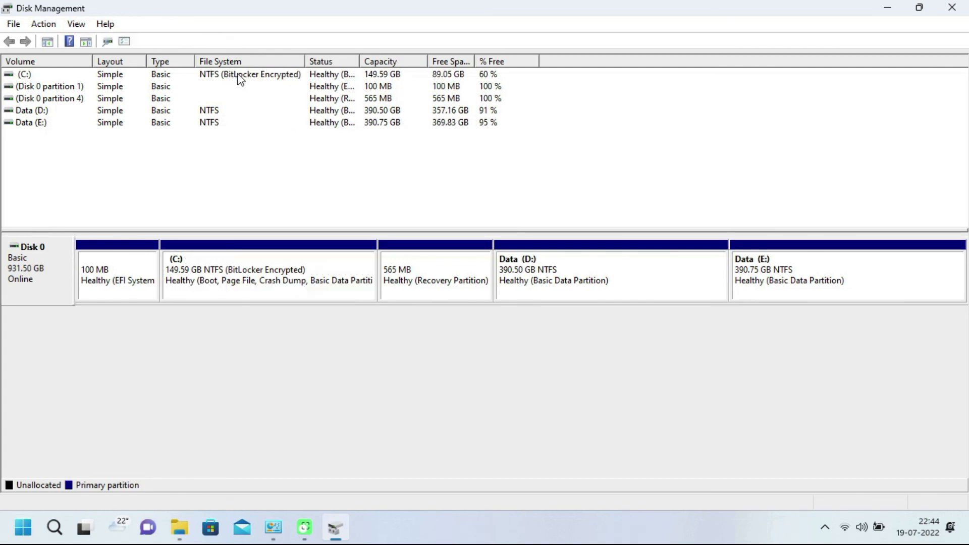